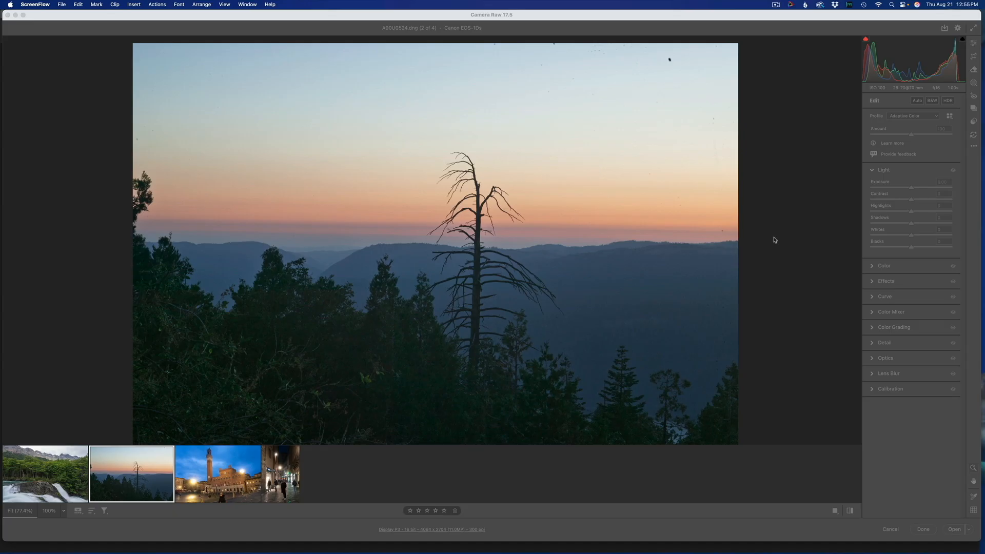
# - Inspect the dust spots in the sunset photo using spot visualization of the Heal mode, and turn the visualization off
pyautogui.click(146, 482)
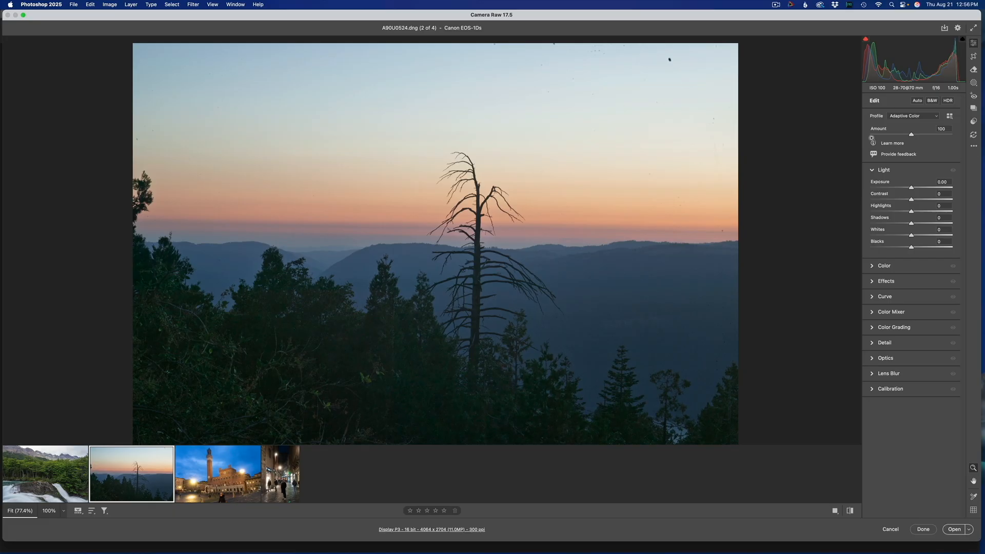
pyautogui.click(974, 70)
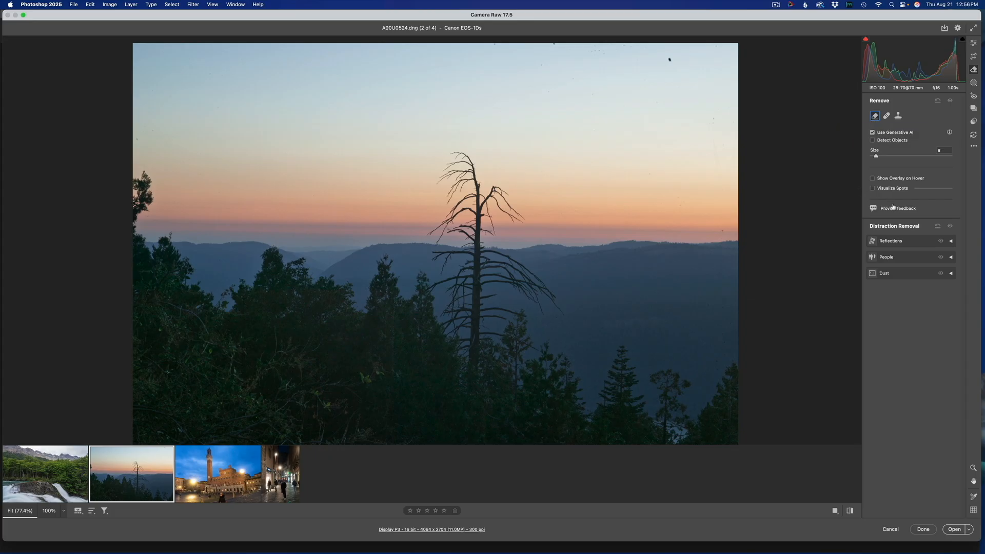
pyautogui.click(886, 116)
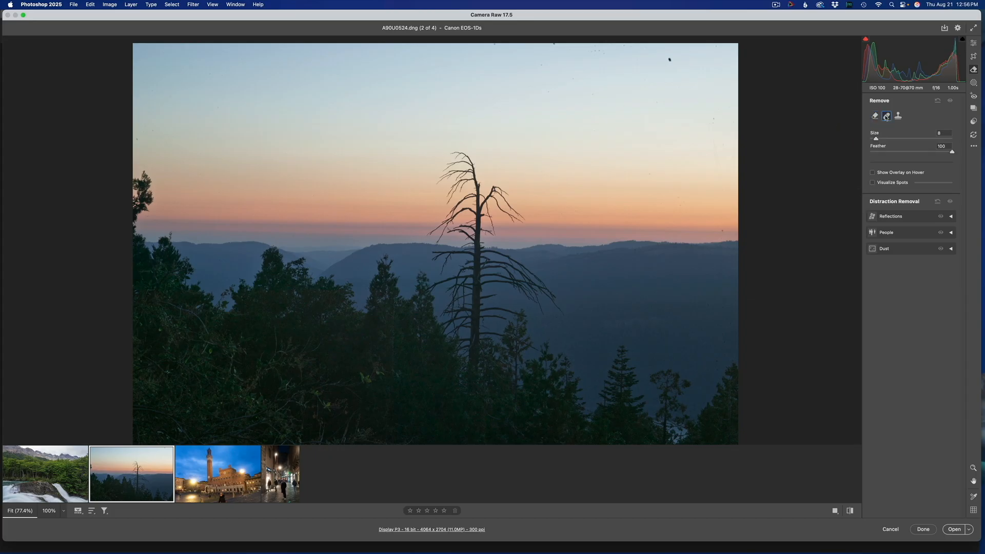
pyautogui.click(872, 183)
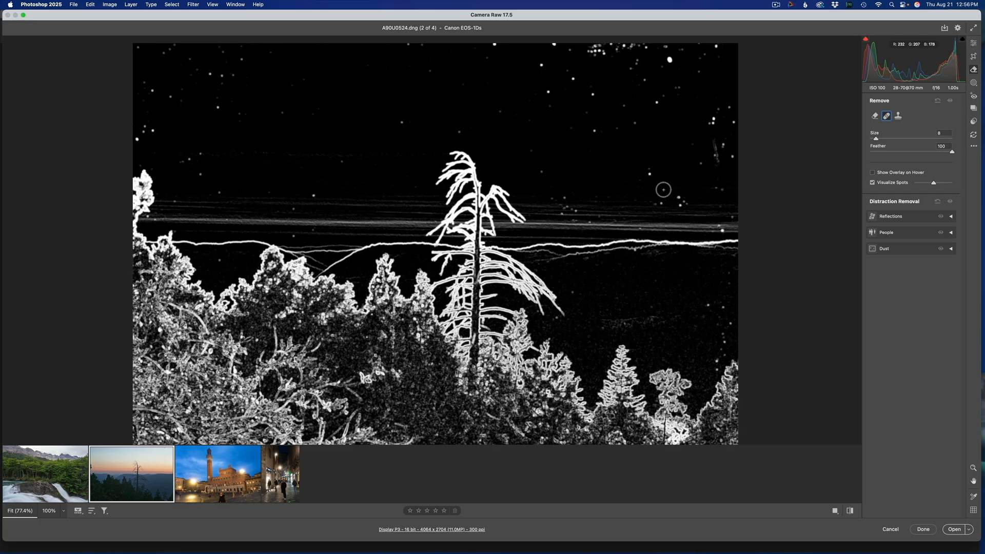
pyautogui.press('[')
pyautogui.click(873, 182)
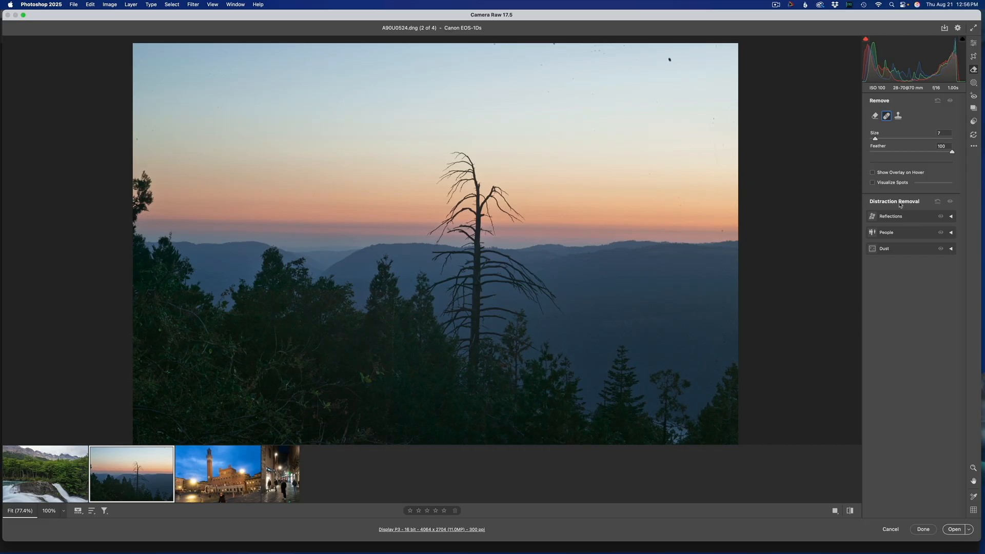
# - Apply automatic Dust distraction removal to the sunset photo
pyautogui.click(903, 253)
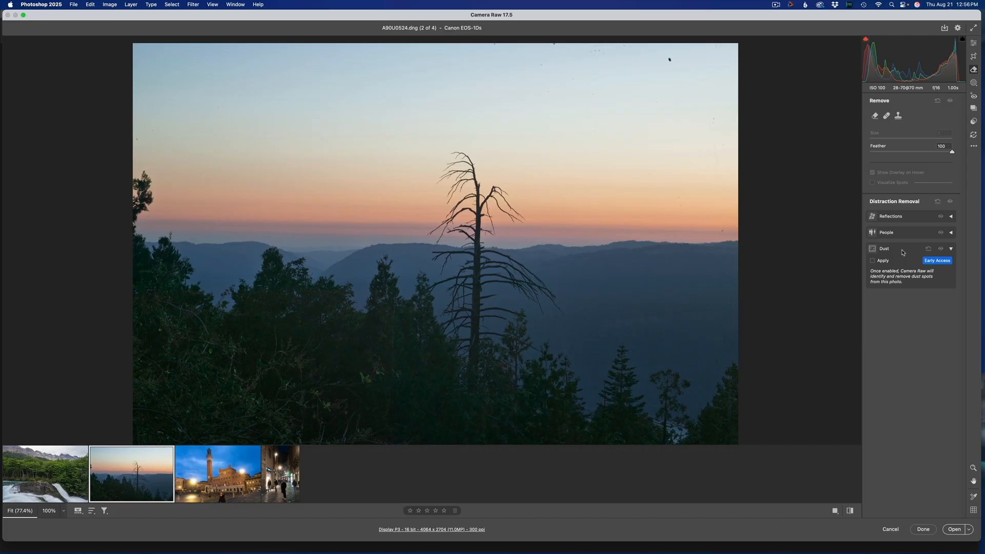
pyautogui.click(873, 262)
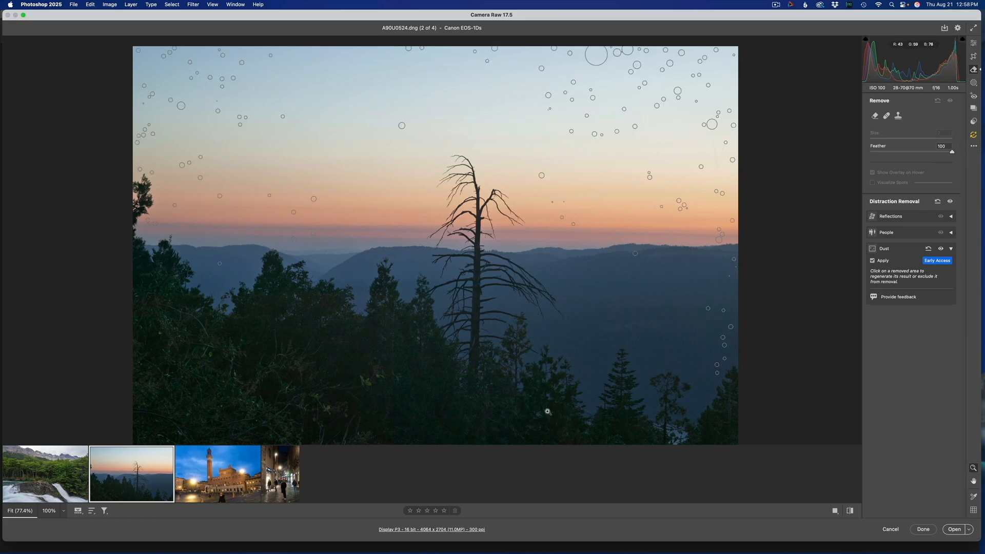
# - Select the waterfall photo and check the New AI Features setting in the Technology Previews preferences
pyautogui.click(55, 473)
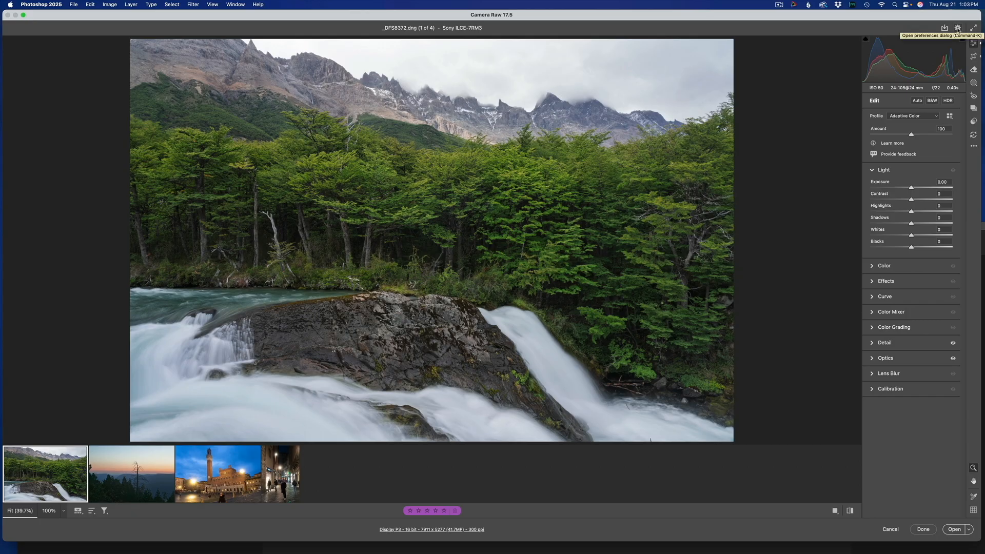
pyautogui.click(957, 29)
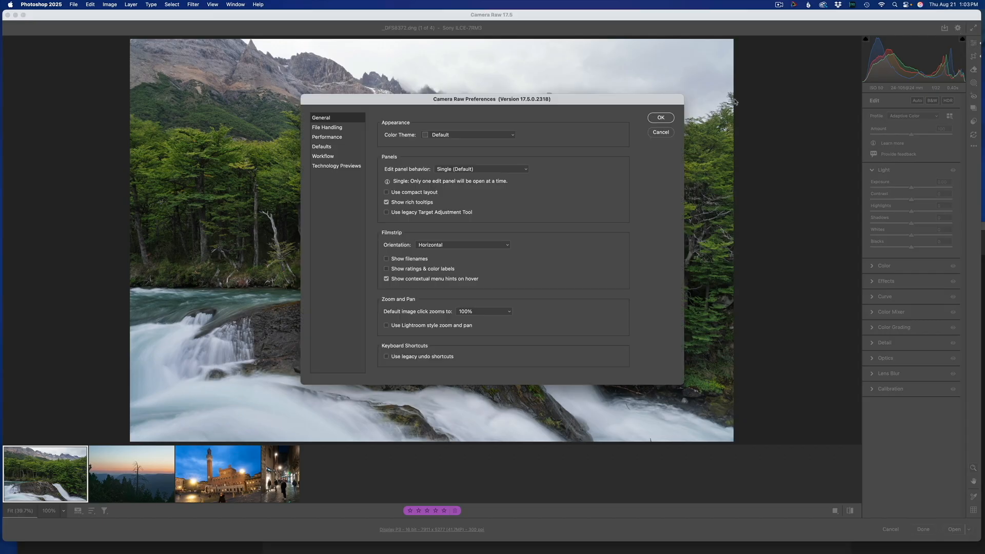
pyautogui.click(356, 168)
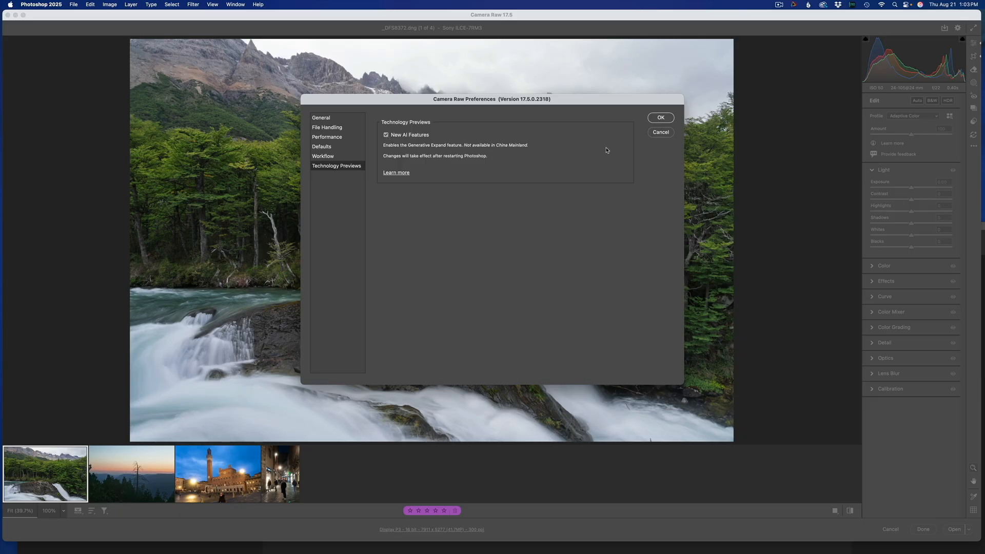
pyautogui.click(661, 118)
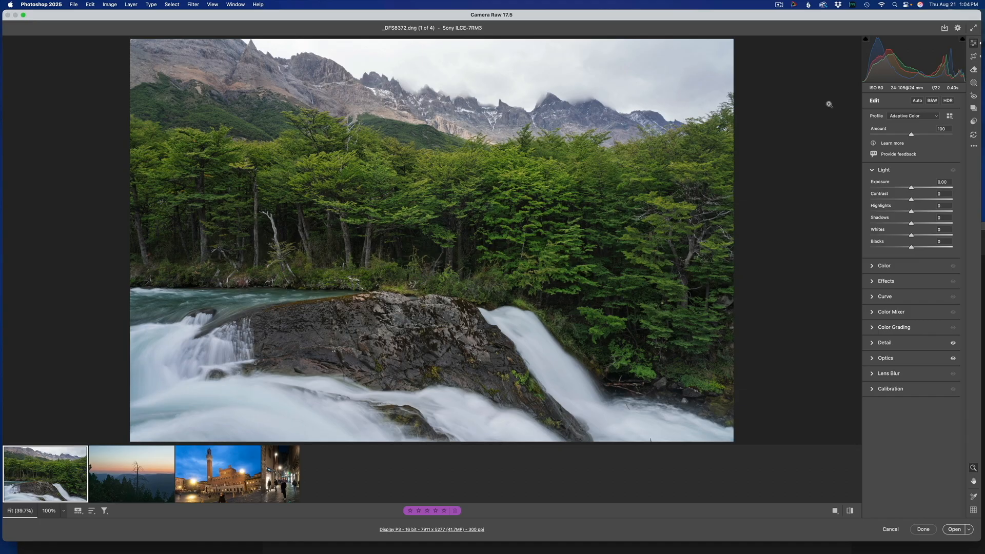
# - Start cropping the waterfall photo and switch Enable Expand off and on again
pyautogui.click(972, 58)
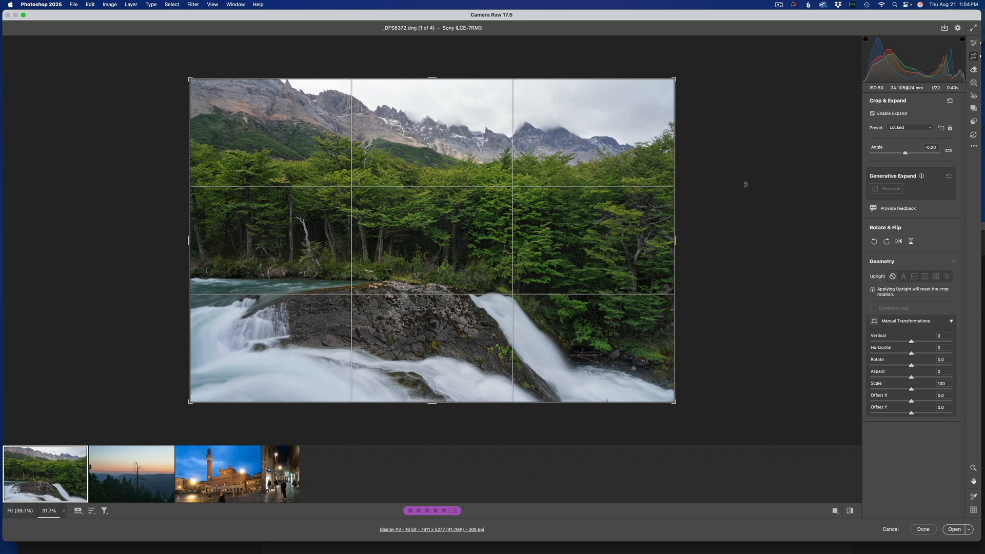
pyautogui.click(872, 114)
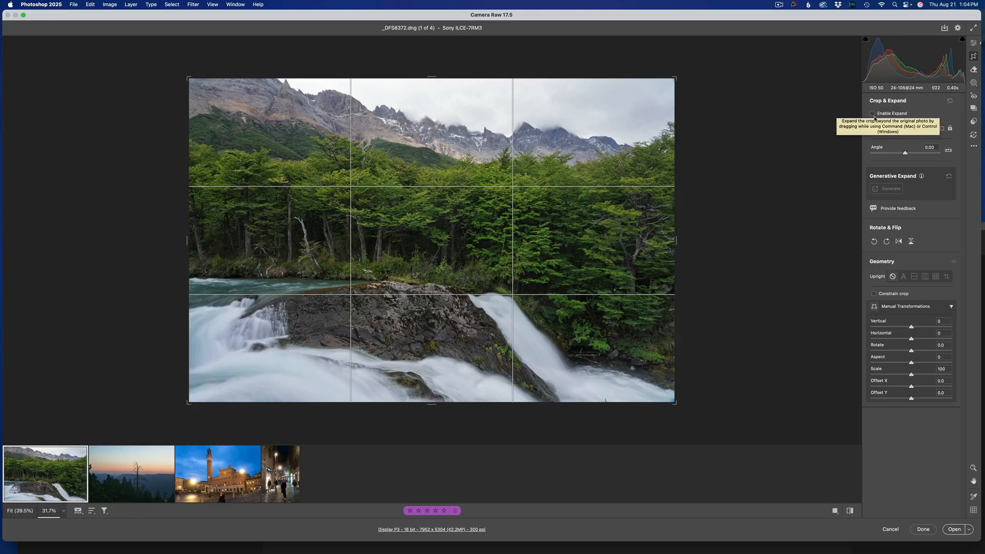
pyautogui.click(872, 114)
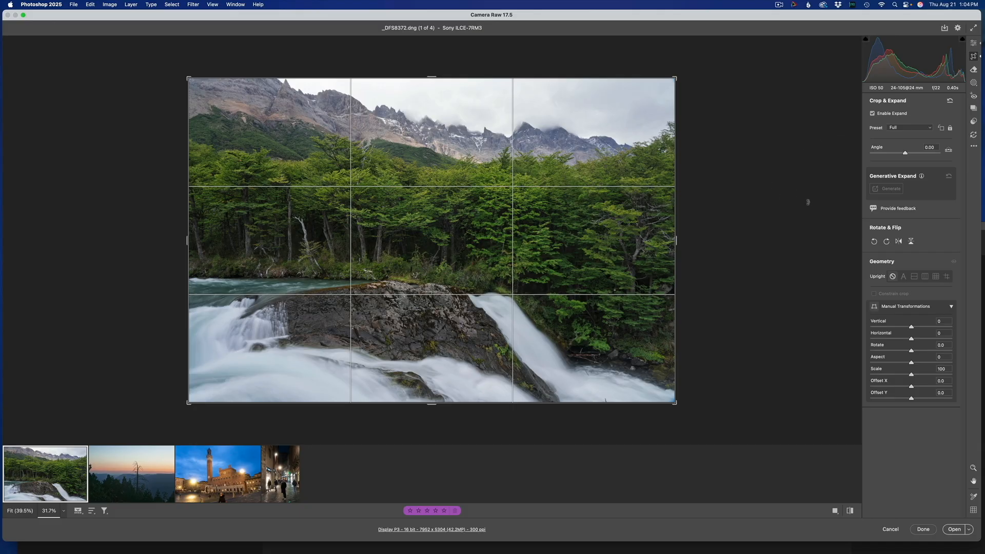
# - Try expanding the crop past the photo's right edge with the aspect ratio locked, and shrink it back
pyautogui.moveTo(676, 241); pyautogui.dragTo(693, 242)
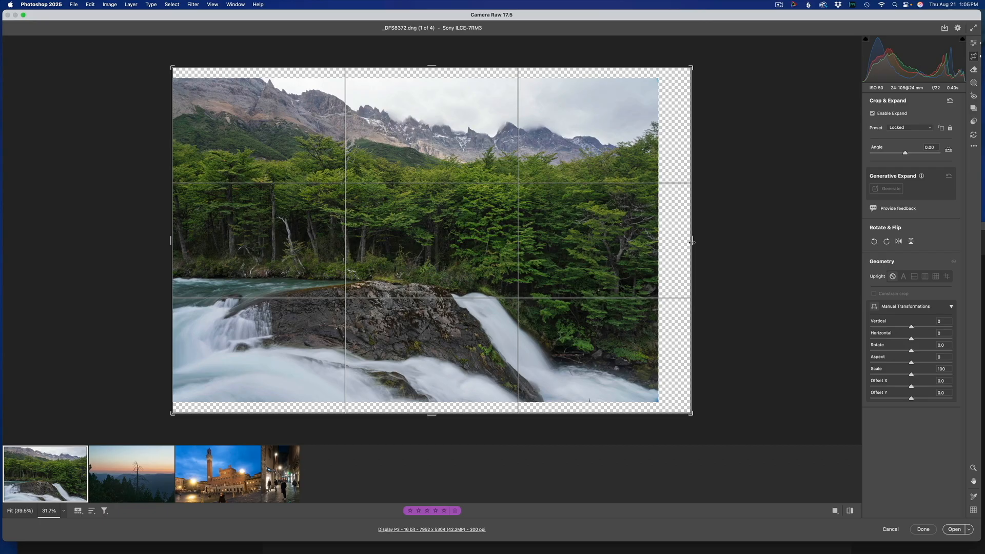
pyautogui.moveTo(691, 243); pyautogui.dragTo(692, 243)
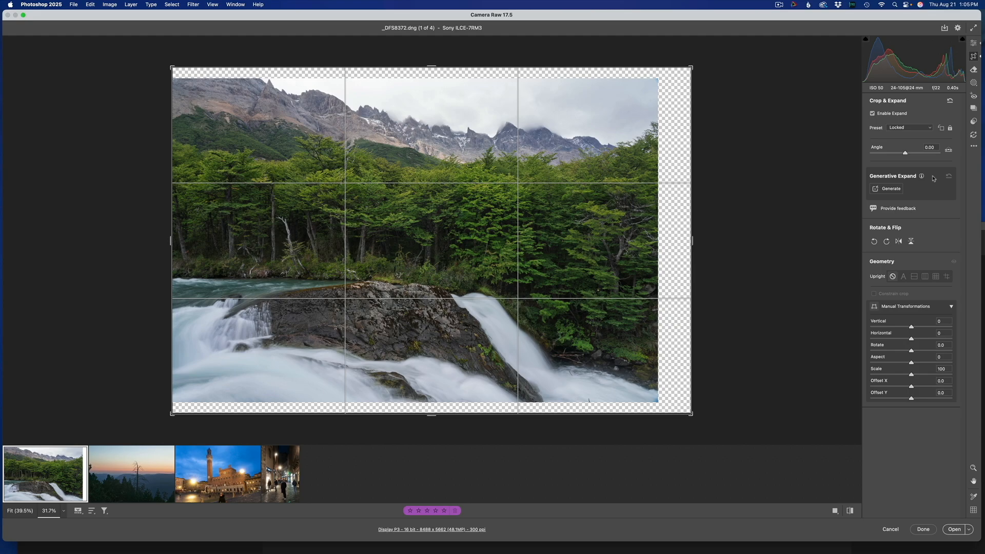
pyautogui.moveTo(692, 239); pyautogui.dragTo(673, 246)
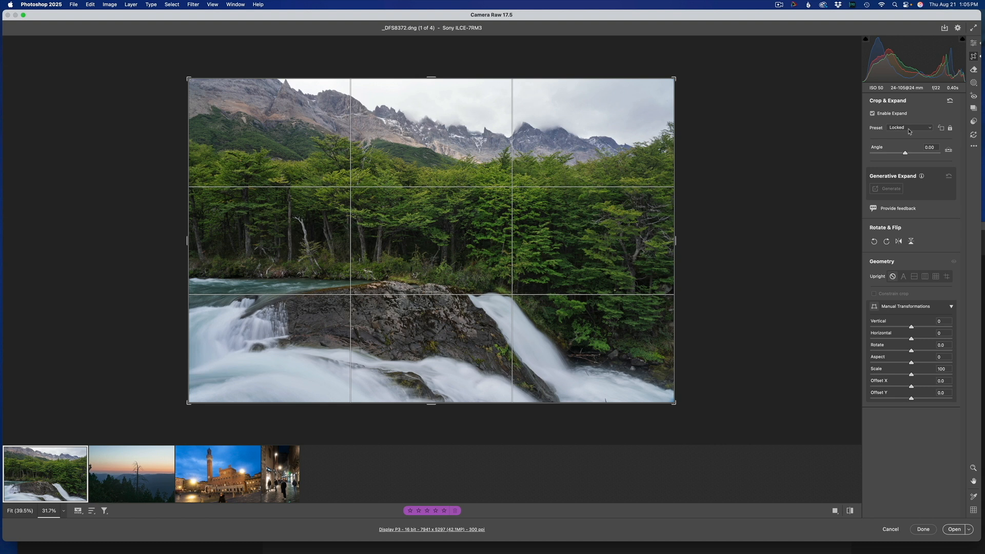
# - Unlock the crop's aspect ratio and generatively expand the waterfall photo slightly above its top edge
pyautogui.click(926, 130)
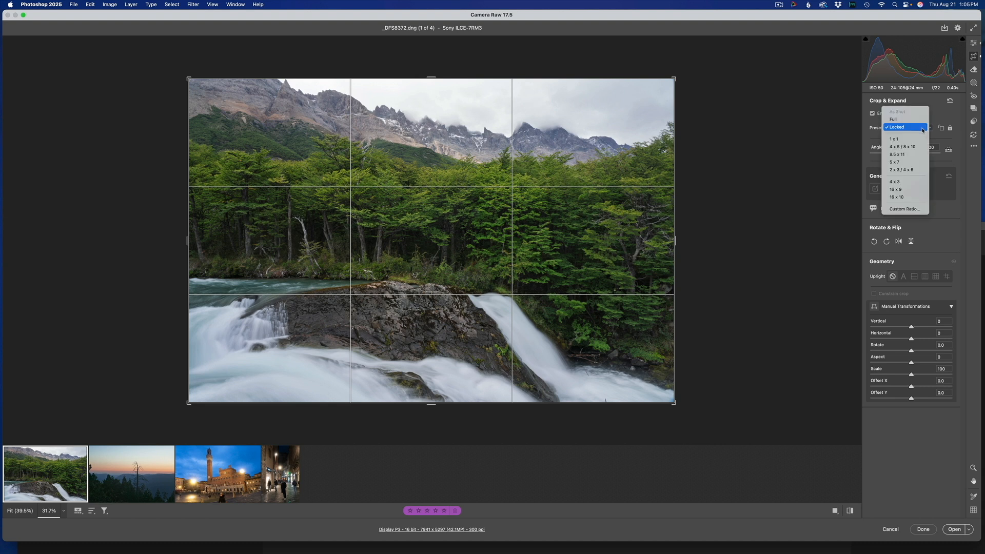
pyautogui.click(922, 128)
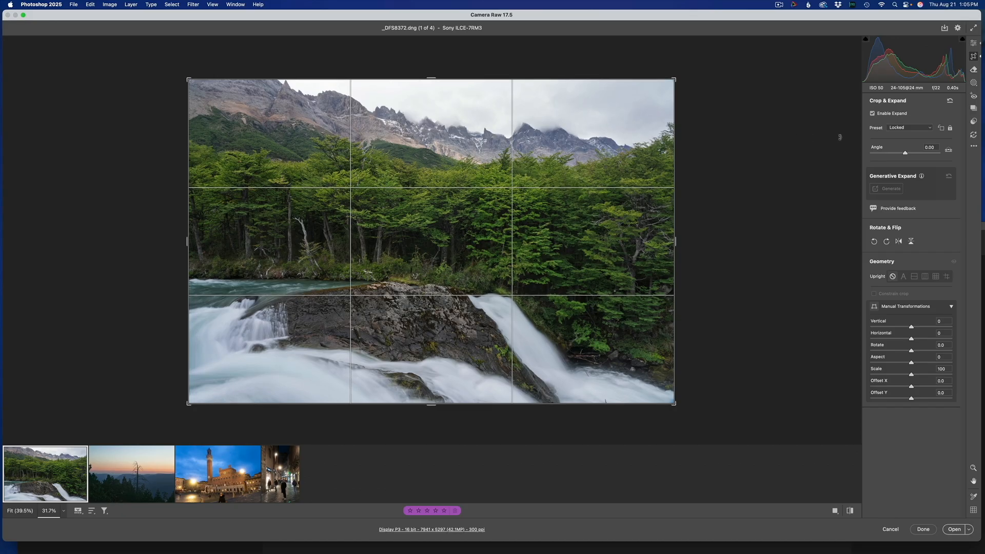
pyautogui.click(950, 129)
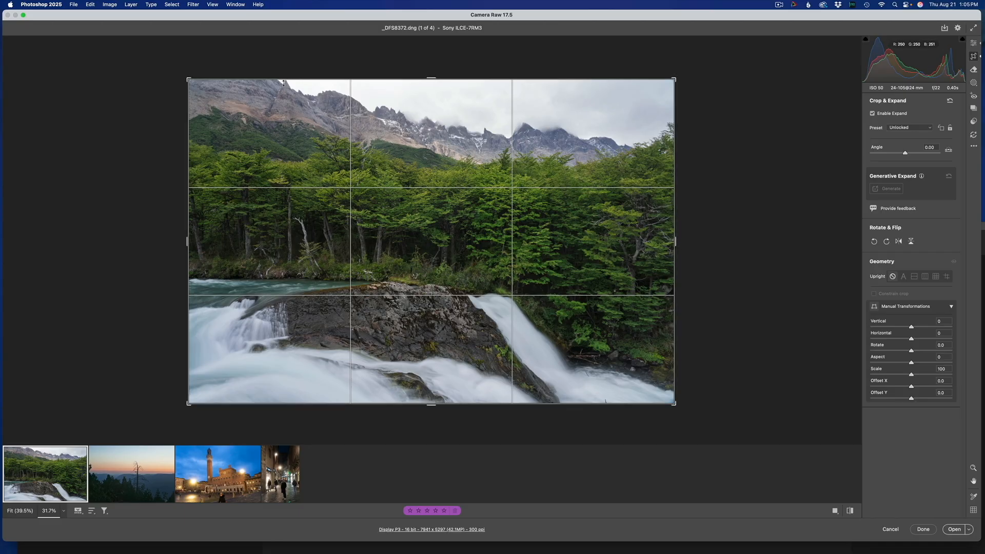
pyautogui.moveTo(431, 80); pyautogui.dragTo(431, 75)
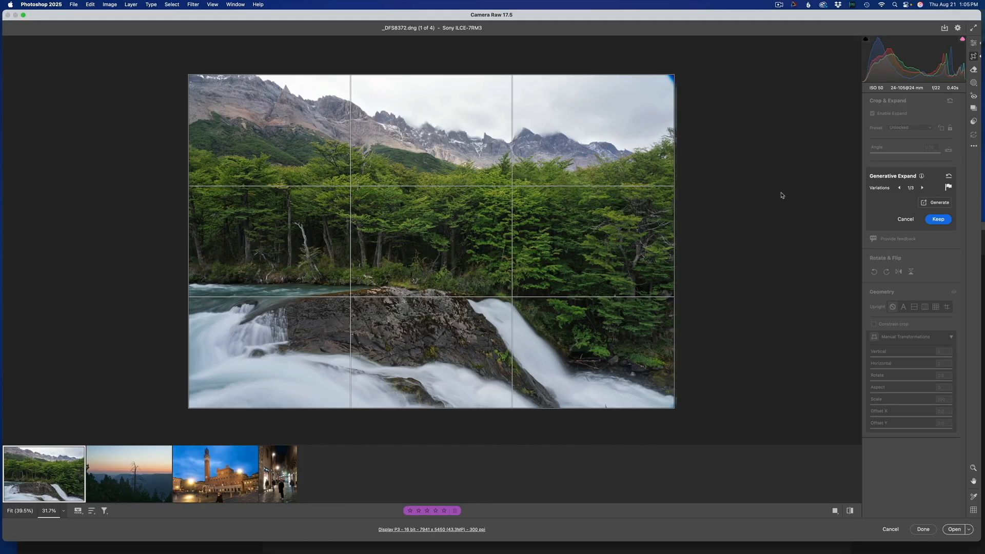
# - Compare the three Generative Expand variations for the added top strip and keep variation 1
pyautogui.click(922, 188)
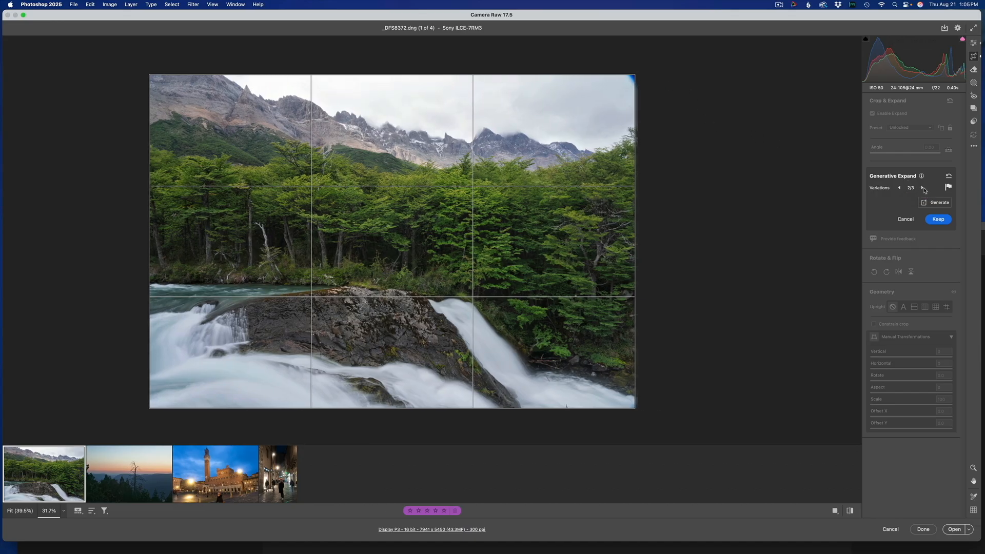
pyautogui.click(922, 188)
pyautogui.click(923, 188)
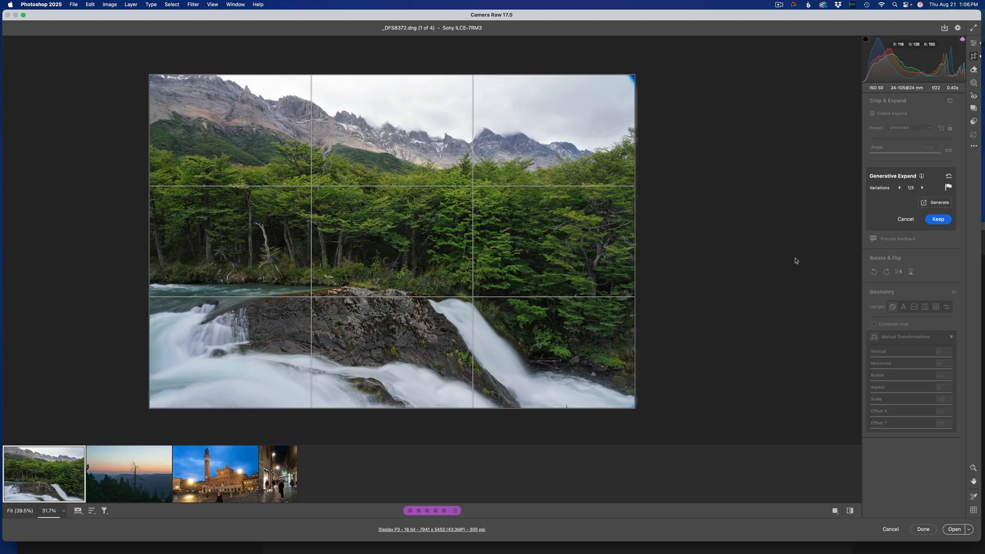
pyautogui.click(934, 220)
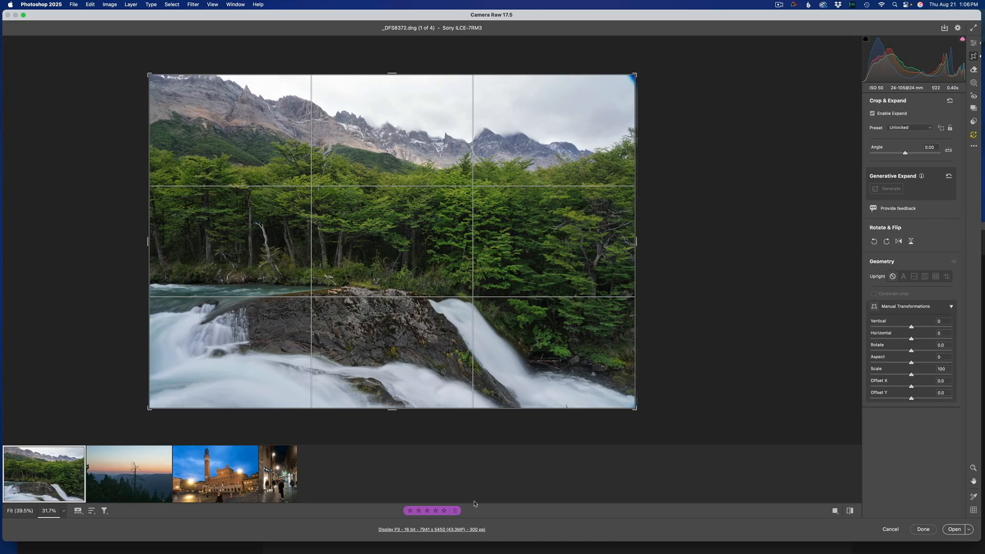
# - Generatively expand the waterfall photo below its bottom edge, compare the variations and keep variation 3
pyautogui.moveTo(391, 411); pyautogui.dragTo(388, 421)
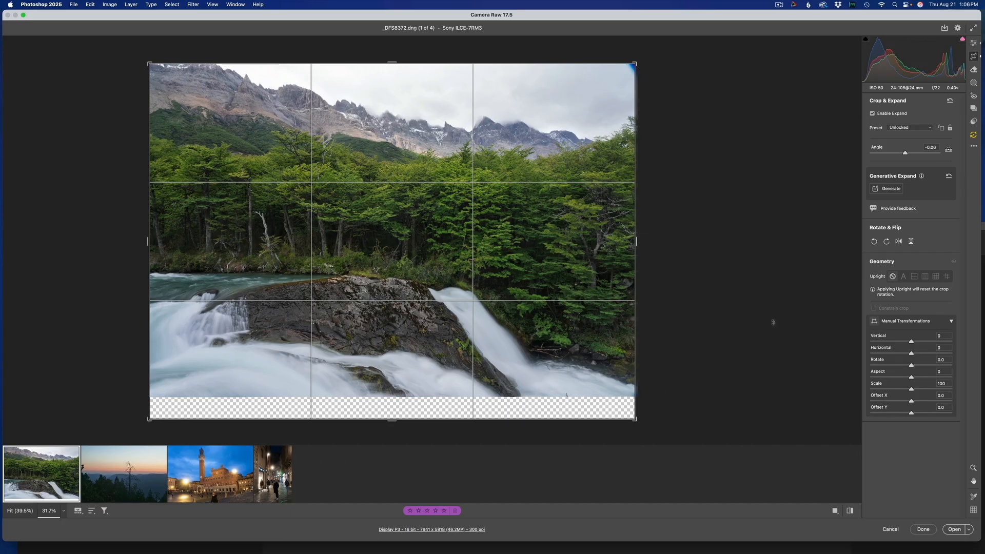
pyautogui.click(891, 189)
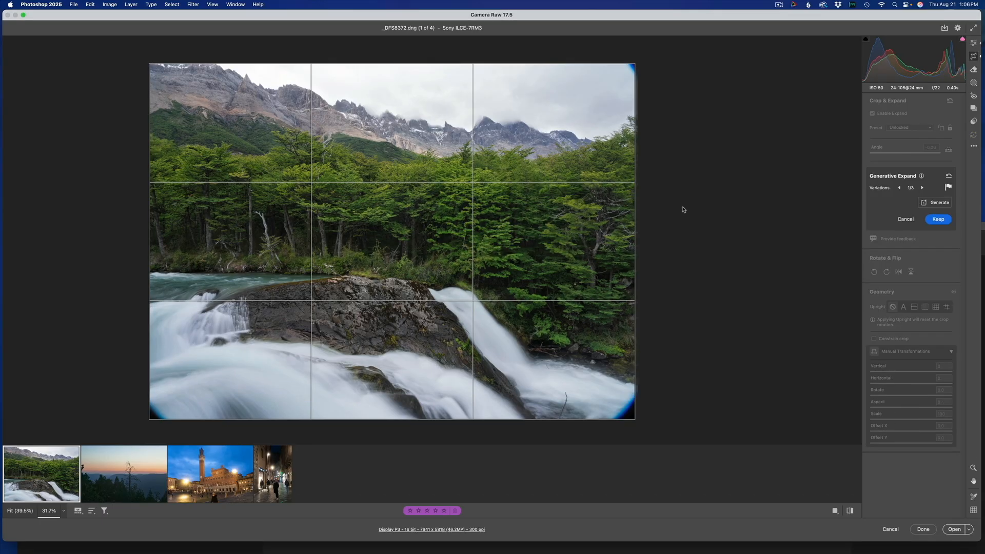
pyautogui.click(922, 188)
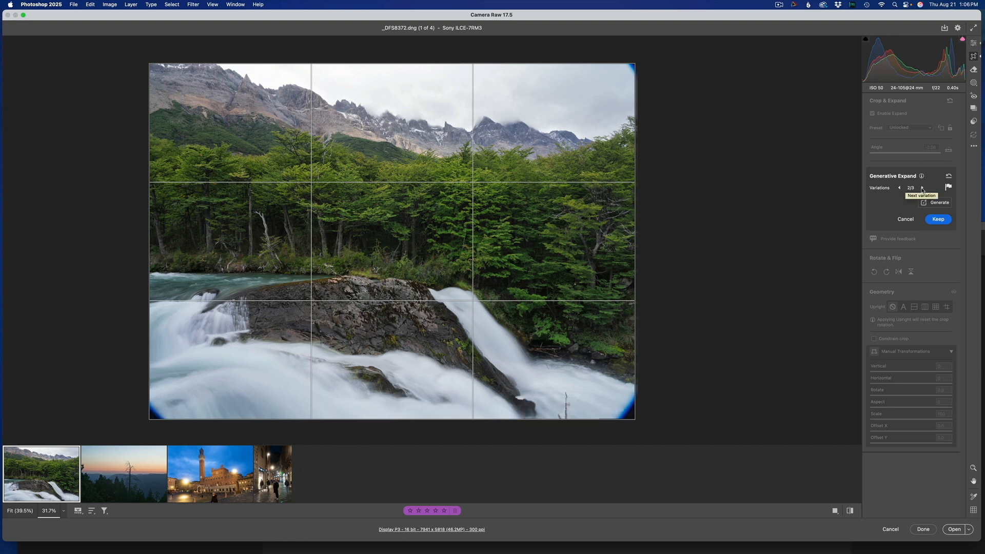
pyautogui.click(922, 188)
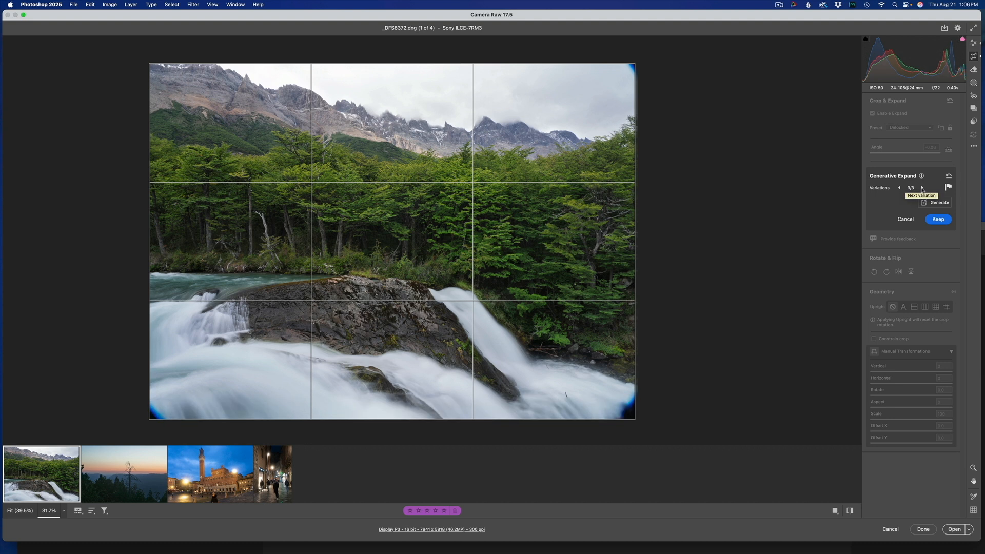
pyautogui.click(938, 219)
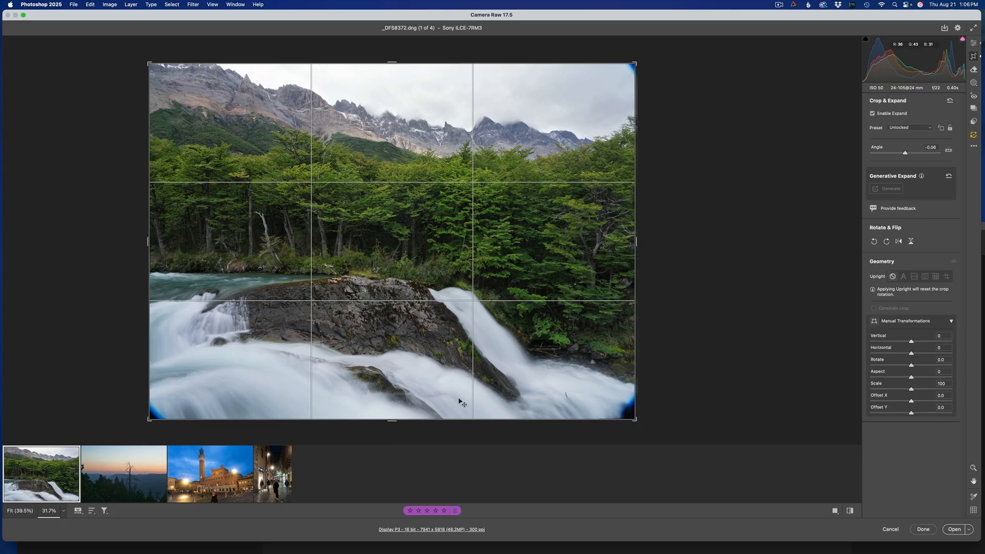
# - Remove all detected people from the tower square photo with People distraction removal and show the before view for comparison
pyautogui.moveTo(176, 495)
pyautogui.click(214, 478)
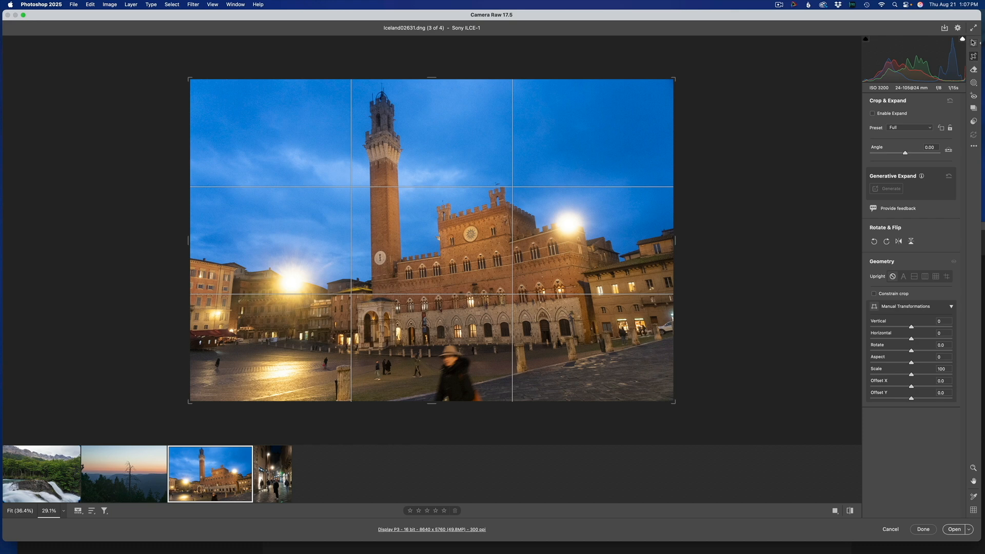
pyautogui.click(973, 43)
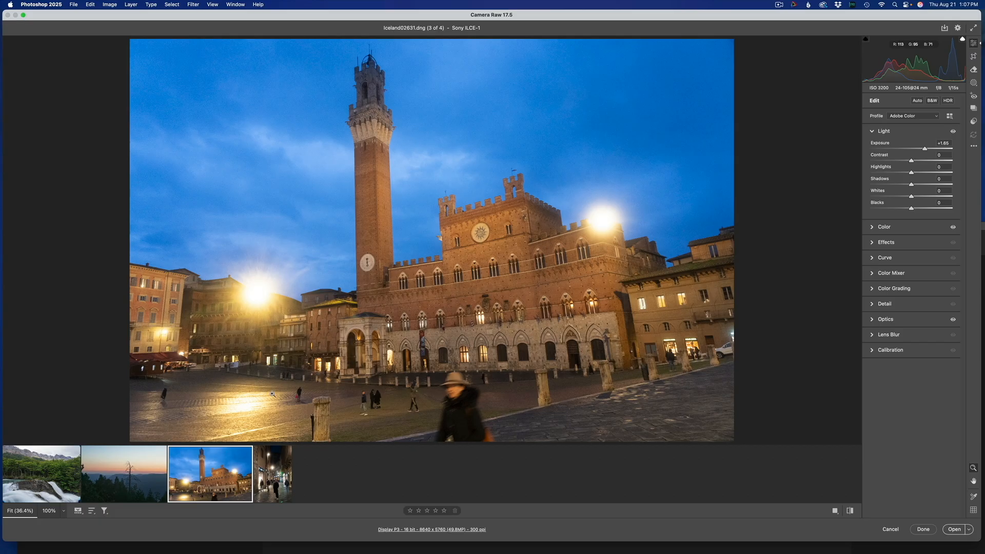
pyautogui.click(973, 69)
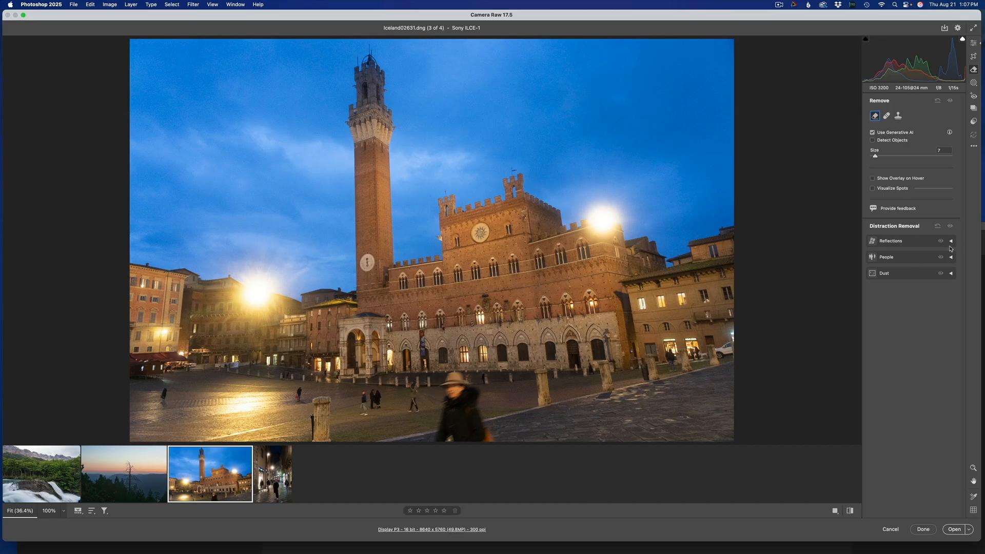
pyautogui.click(920, 260)
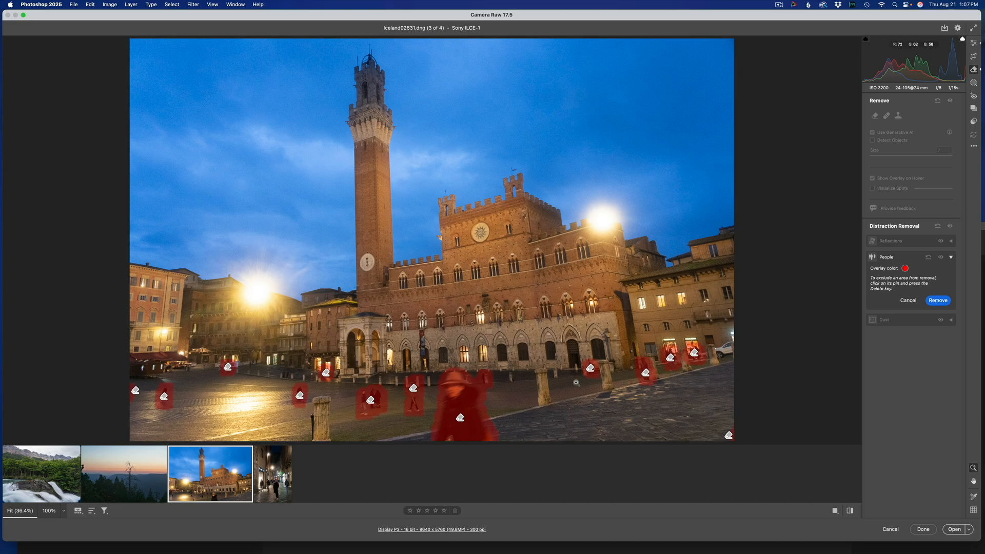
pyautogui.click(939, 301)
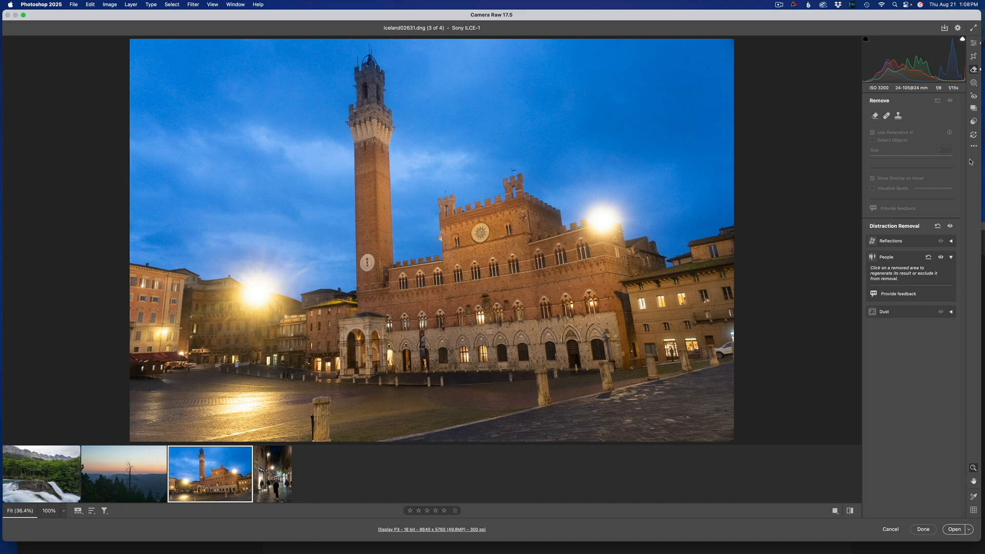
pyautogui.press('\\')
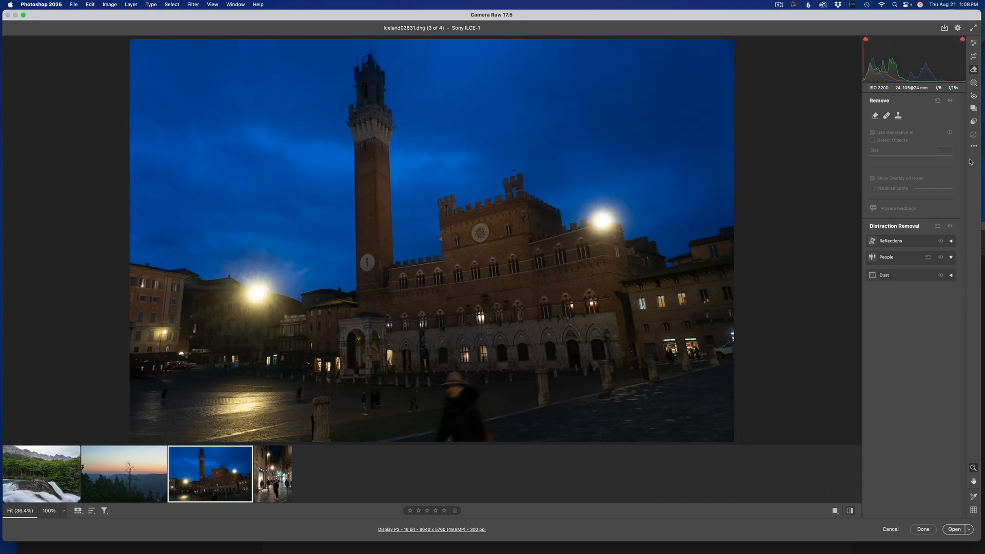
# - Return the tower square photo to its edited view and switch to the night street photo, Iceland02637.dng
pyautogui.press('\\')
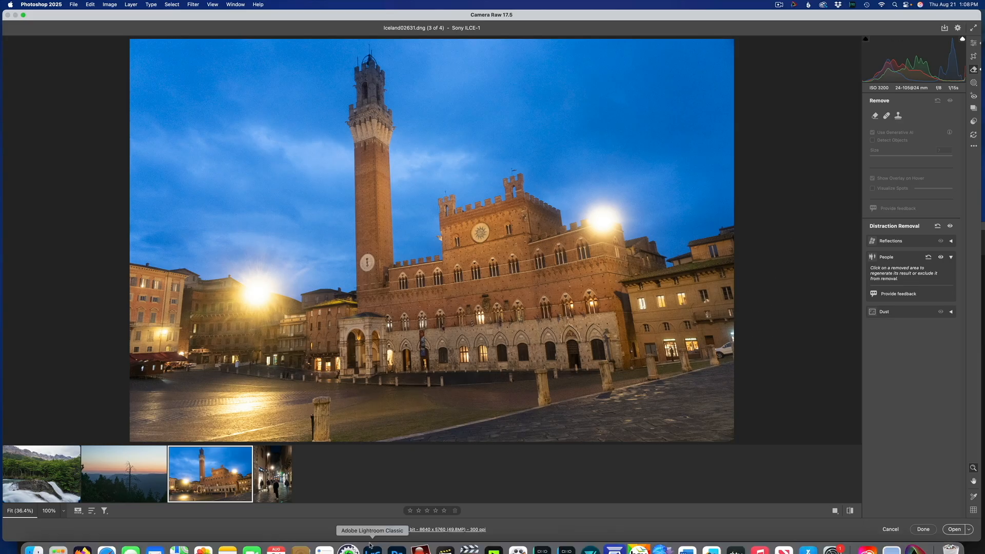
pyautogui.click(272, 480)
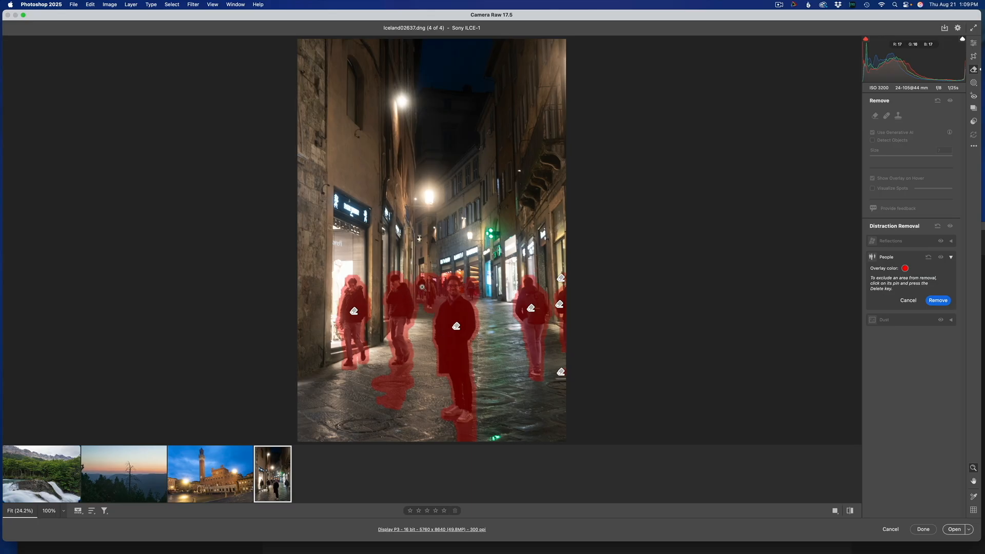
# - Try removing all detected people from the night street photo and select the removed area at the central man
pyautogui.click(935, 301)
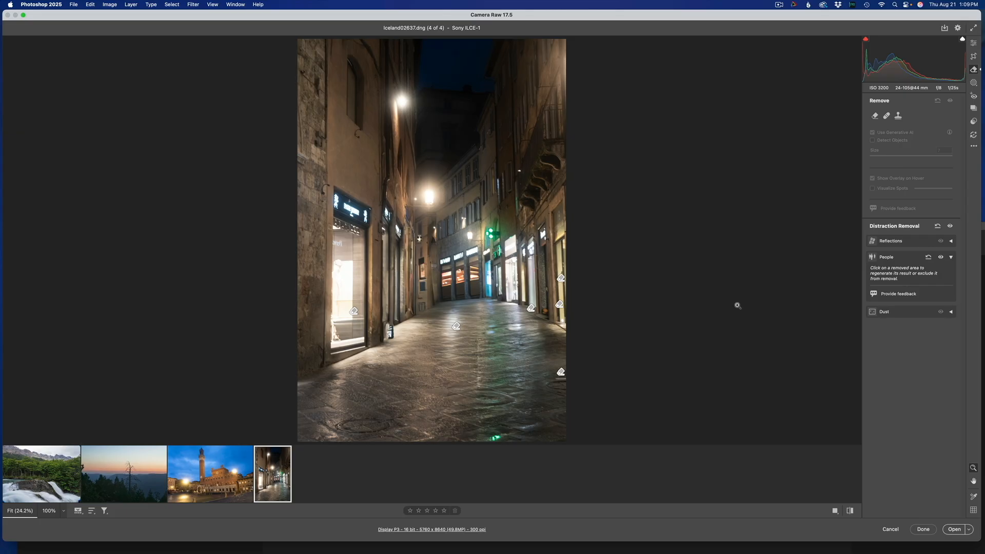
pyautogui.moveTo(456, 327)
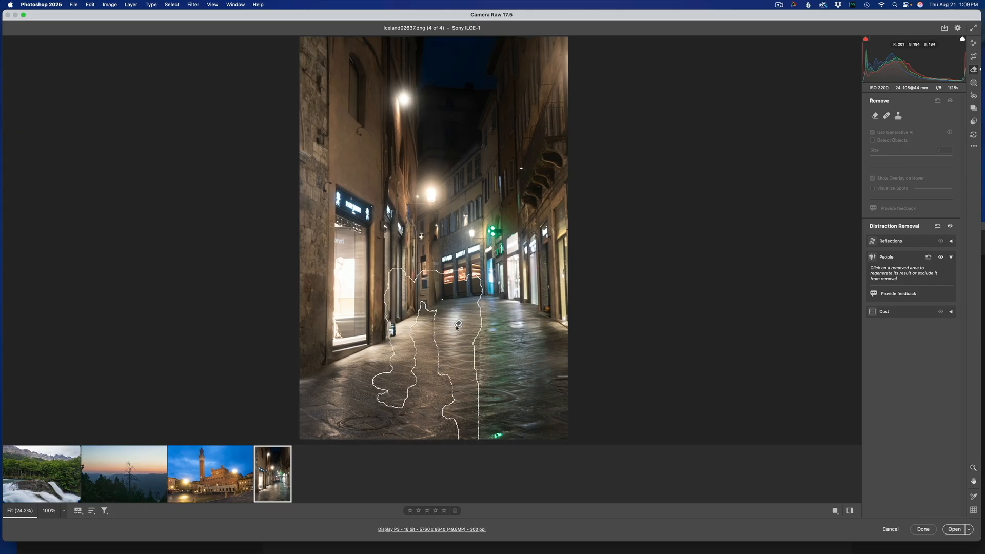
pyautogui.click(457, 325)
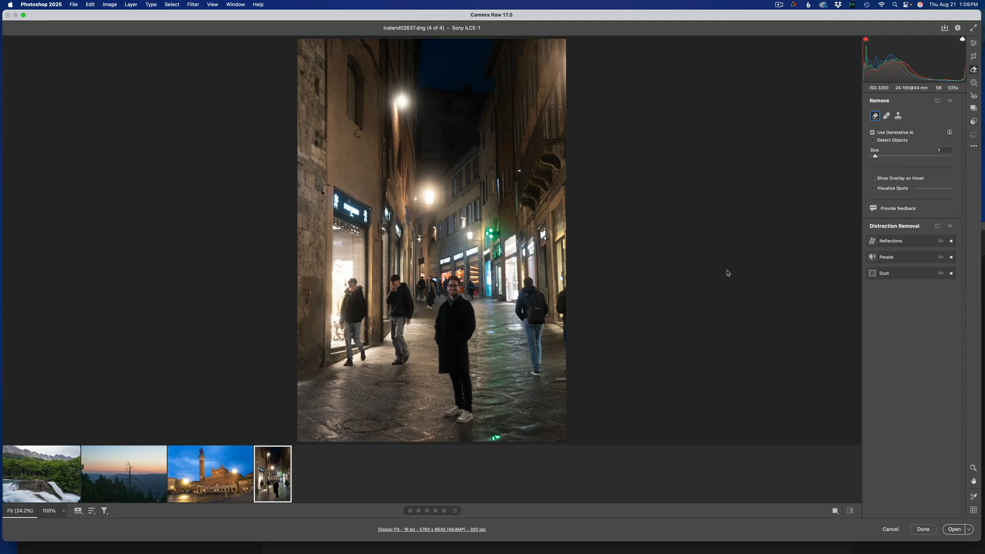
# - Detect people in the night street photo again, exclude the central man's area from removal and remove the remaining detected people
pyautogui.click(950, 257)
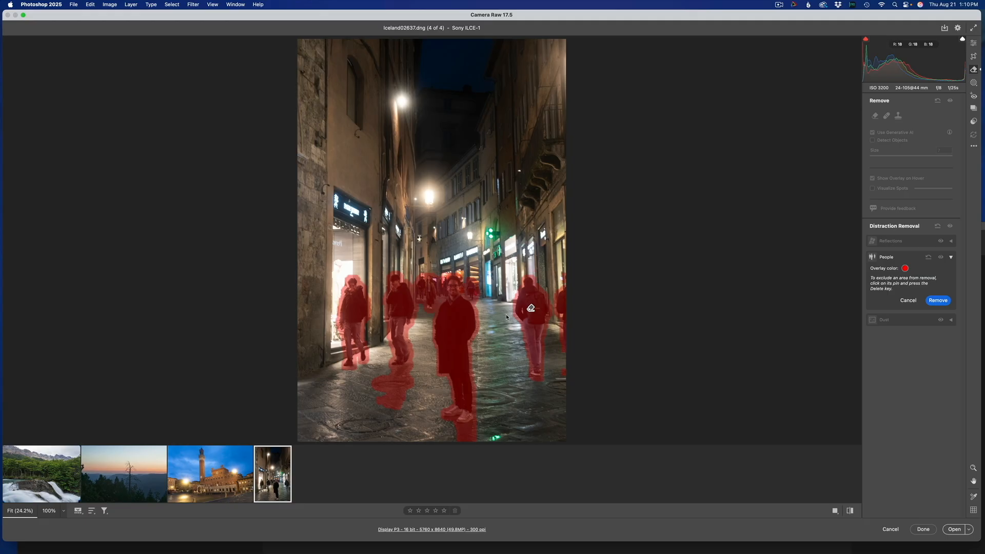
pyautogui.click(456, 326)
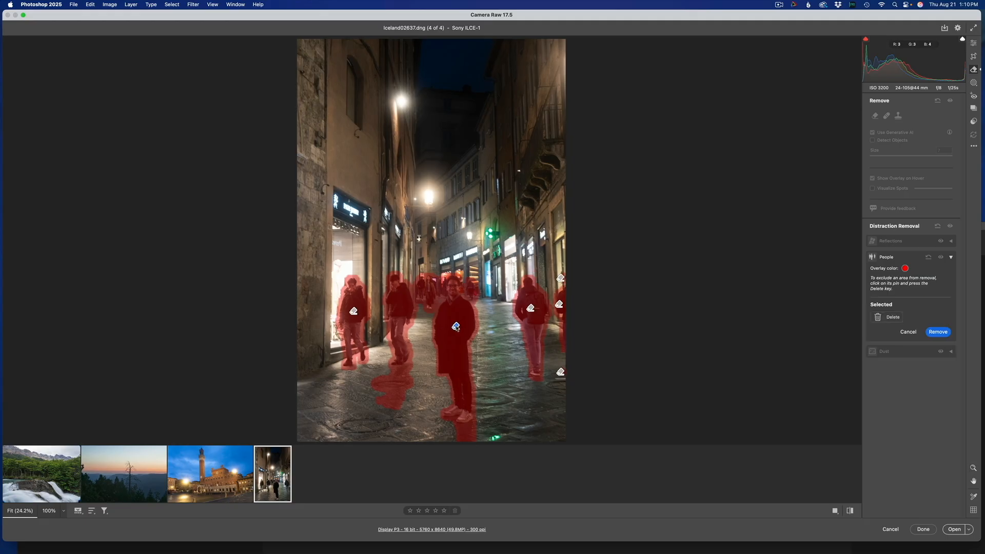
pyautogui.press('Delete')
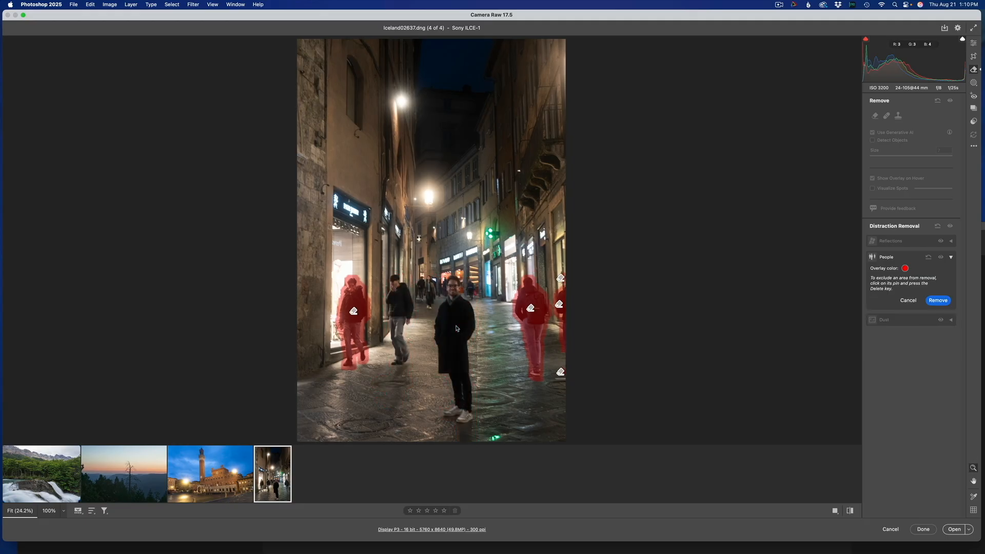
pyautogui.click(944, 301)
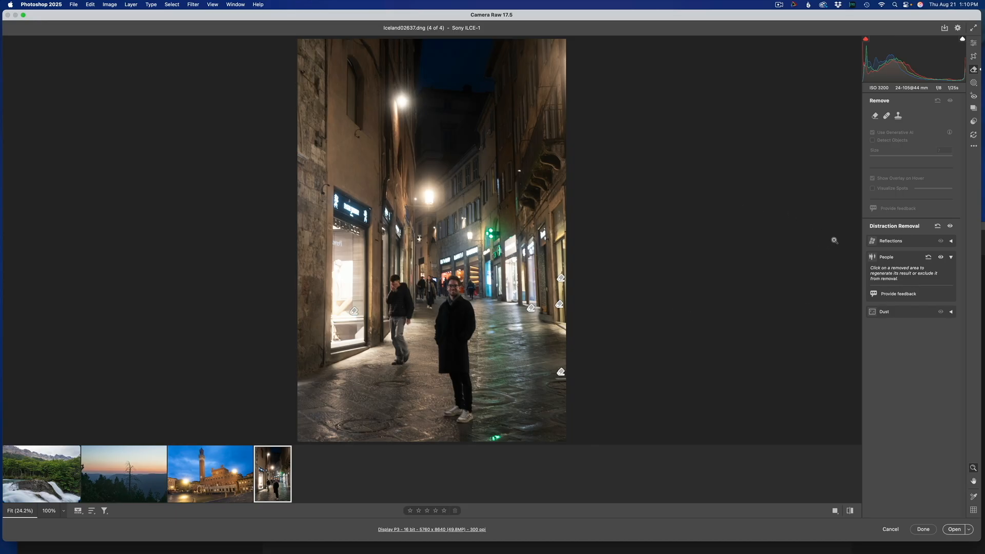
# - Paint over the man walking beside the central figure with the generative Remove brush at size 7
pyautogui.click(875, 117)
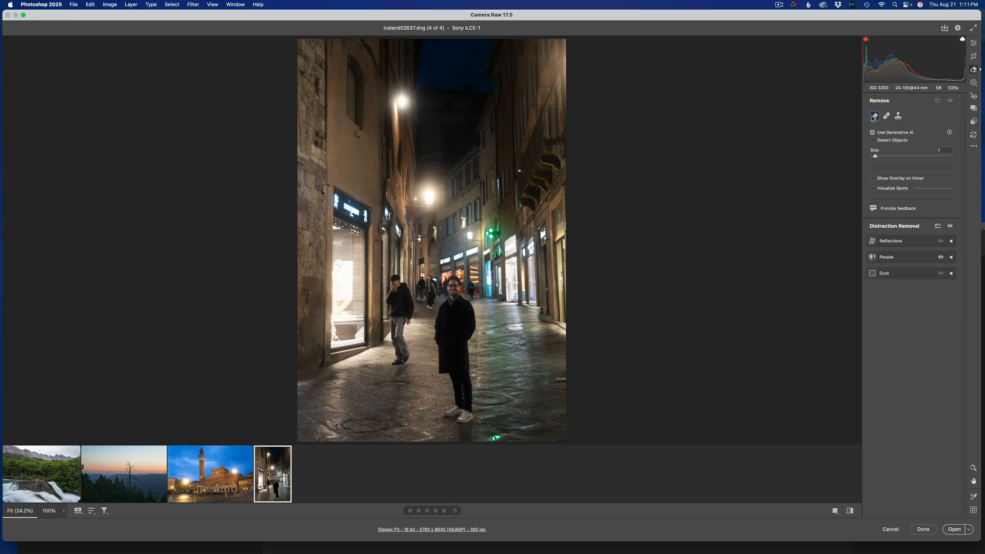
pyautogui.moveTo(389, 294)
pyautogui.mouseDown()
pyautogui.moveTo(394, 273)
pyautogui.moveTo(398, 362)
pyautogui.moveTo(412, 363)
pyautogui.moveTo(413, 300)
pyautogui.moveTo(397, 278)
pyautogui.moveTo(384, 293)
pyautogui.mouseUp()
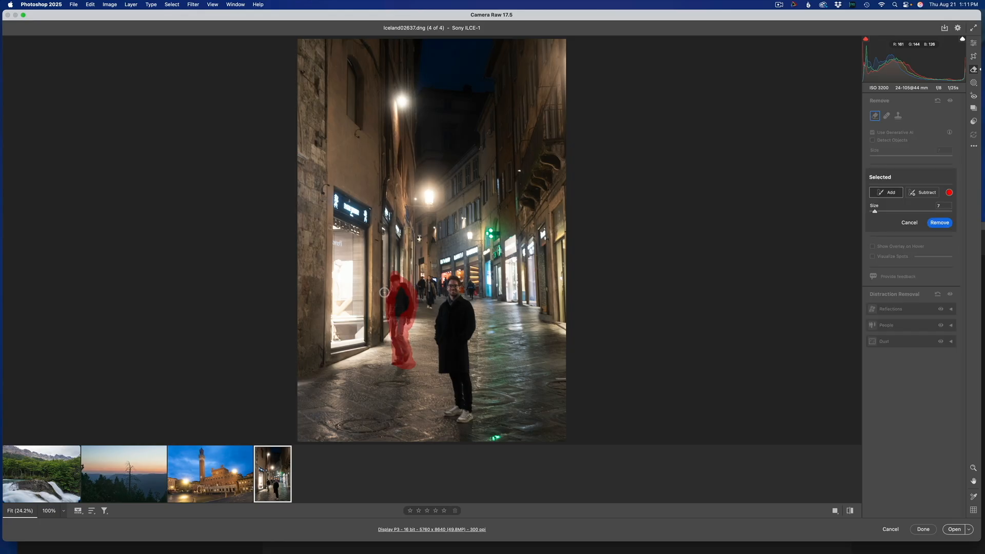
pyautogui.press('shift')
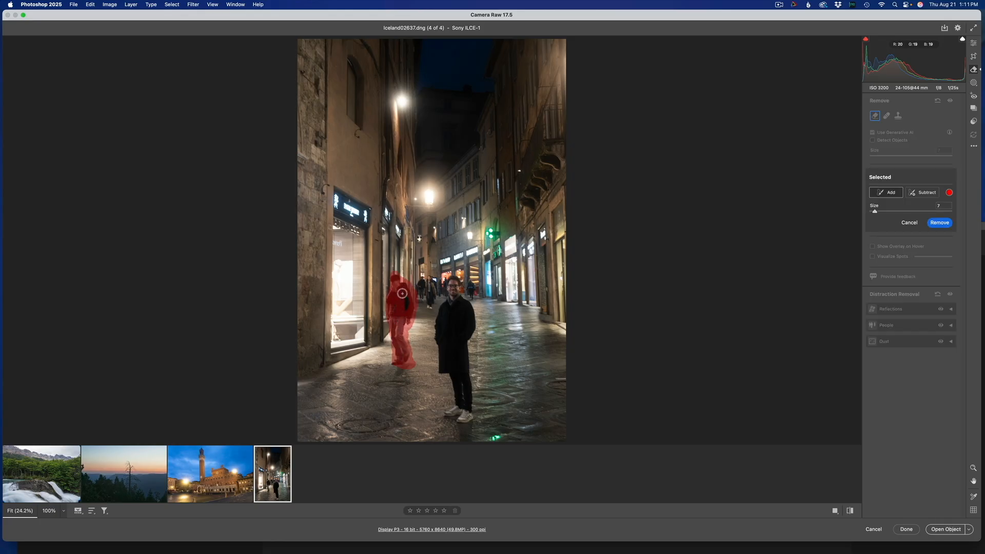
# - Add the distant pedestrians to the painted area with the brush reduced to size 2, generatively remove them all and compare before and after
pyautogui.moveTo(426, 289)
pyautogui.mouseDown()
pyautogui.moveTo(426, 310)
pyautogui.moveTo(431, 285)
pyautogui.moveTo(422, 284)
pyautogui.mouseUp()
pyautogui.moveTo(421, 293)
pyautogui.mouseDown()
pyautogui.moveTo(422, 280)
pyautogui.moveTo(391, 314)
pyautogui.moveTo(400, 314)
pyautogui.mouseUp()
pyautogui.press('[')
pyautogui.moveTo(470, 283); pyautogui.dragTo(472, 295)
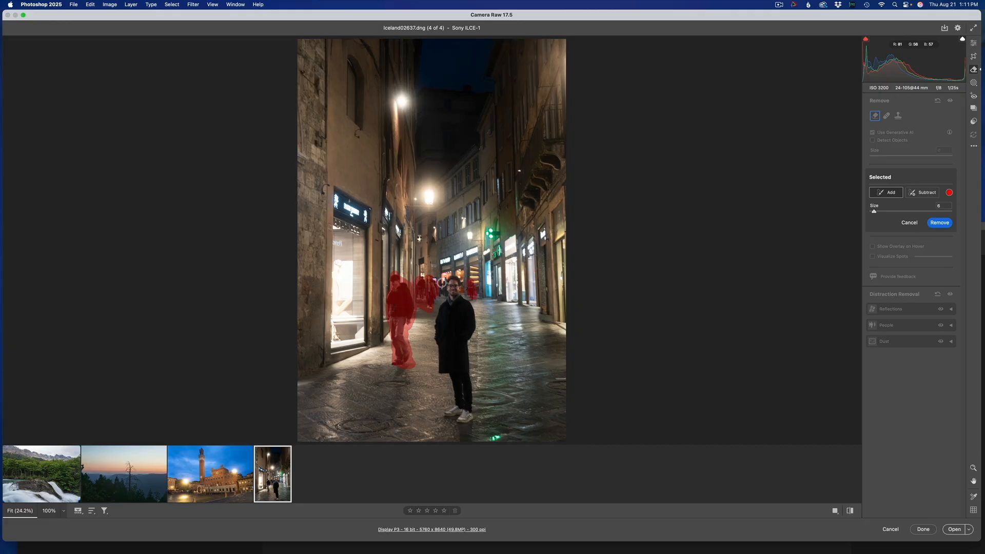
pyautogui.press('[')
pyautogui.press('[')
pyautogui.press('[')
pyautogui.press('[')
pyautogui.moveTo(982, 552)
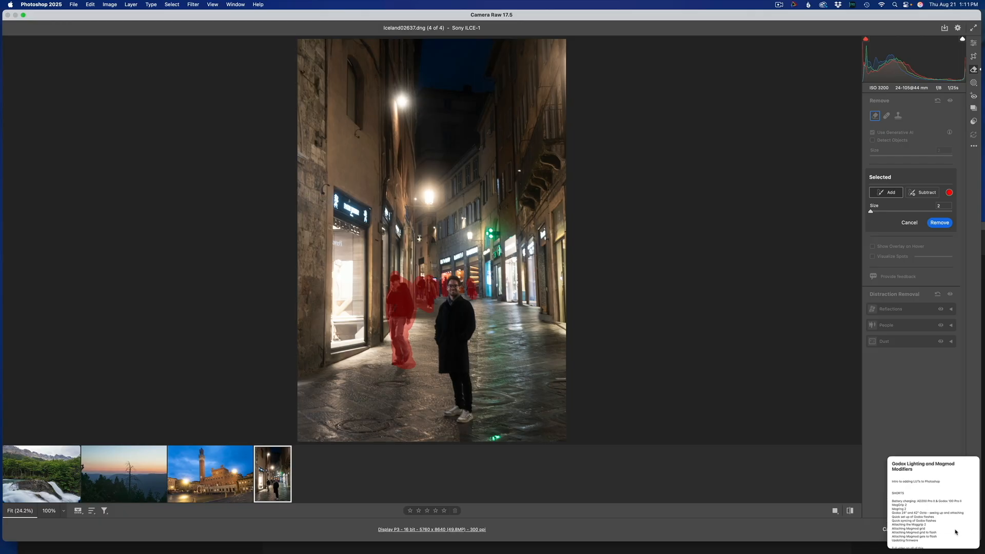
pyautogui.click(940, 223)
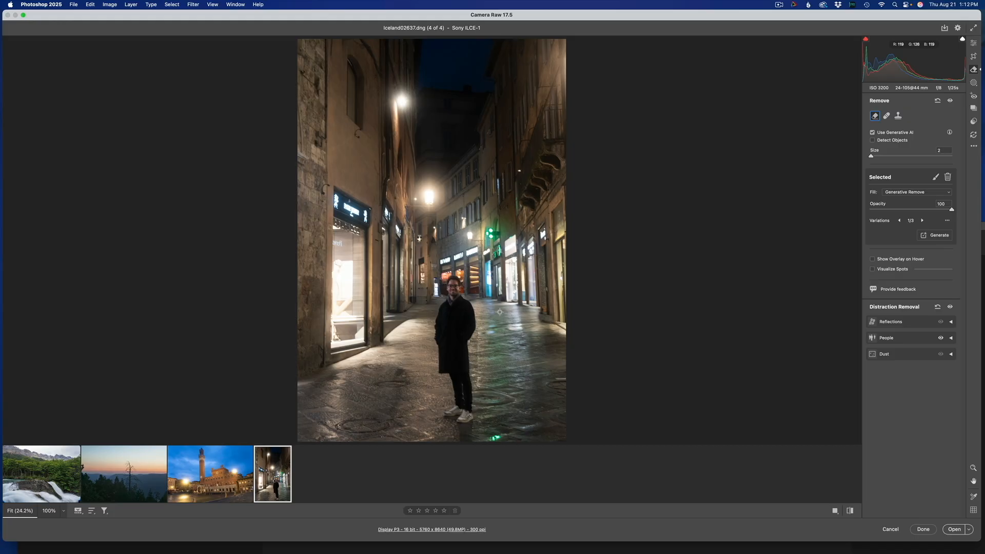
pyautogui.press('\\')
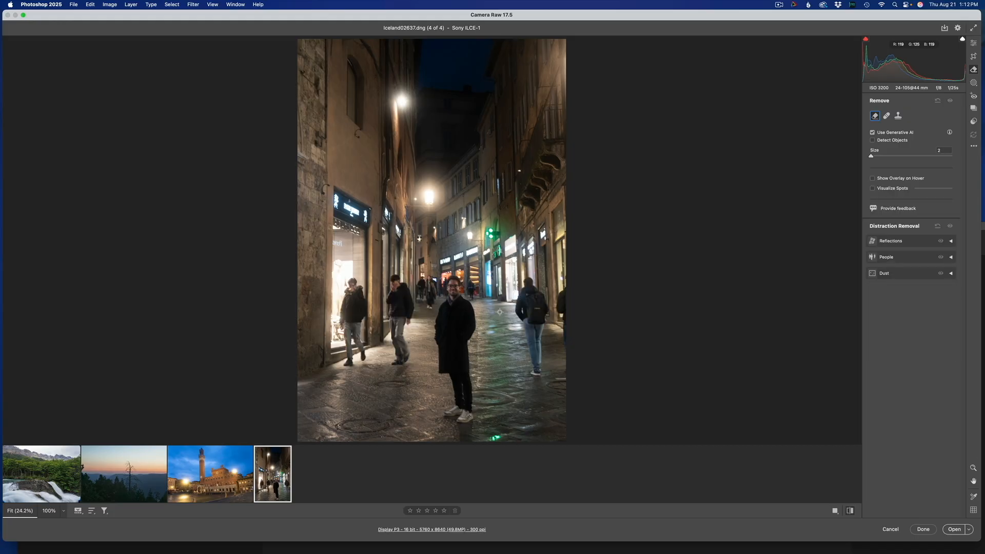
pyautogui.press('\\')
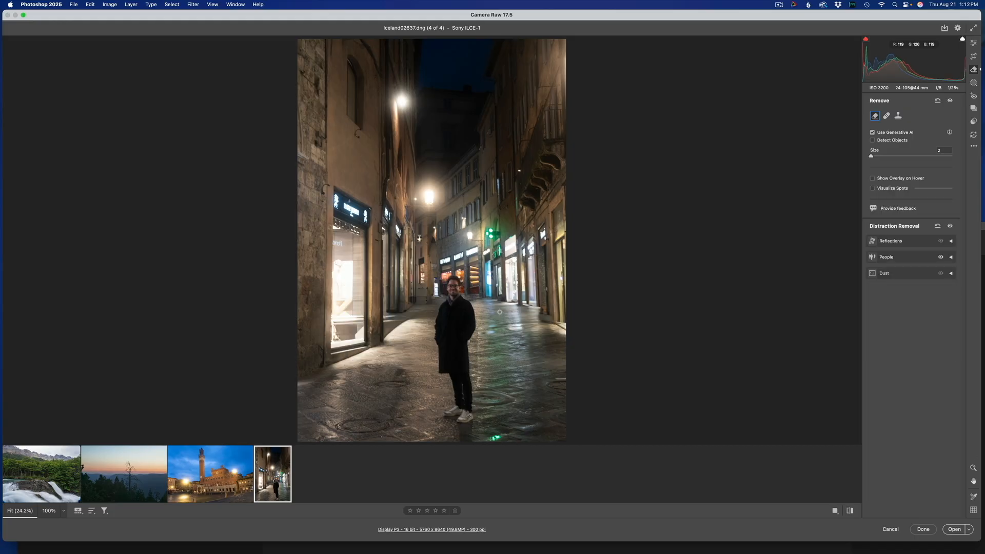